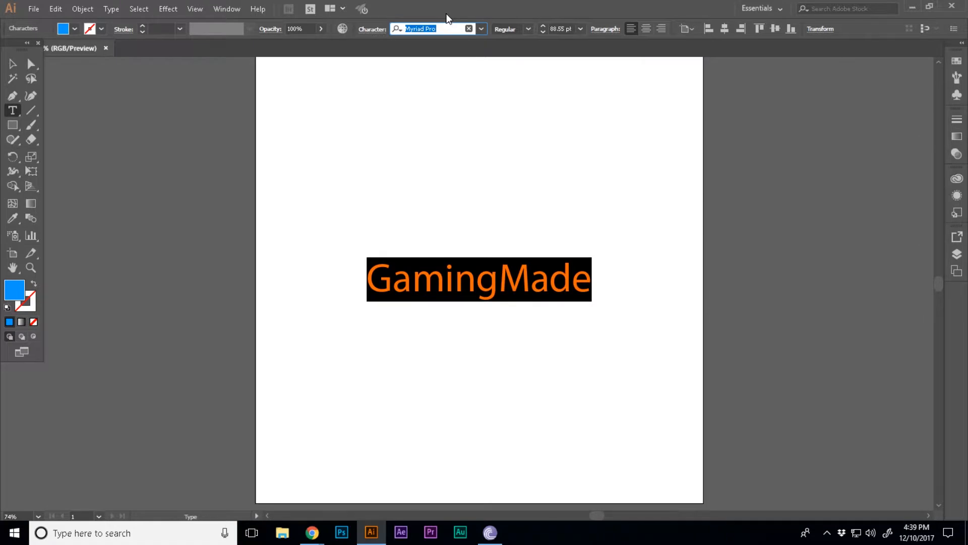
Step: Set the GamingMade text in the LayarBahtera Doomsday font and recolor the word Made to dark grey 232323
{"action": "type", "text": "layar"}
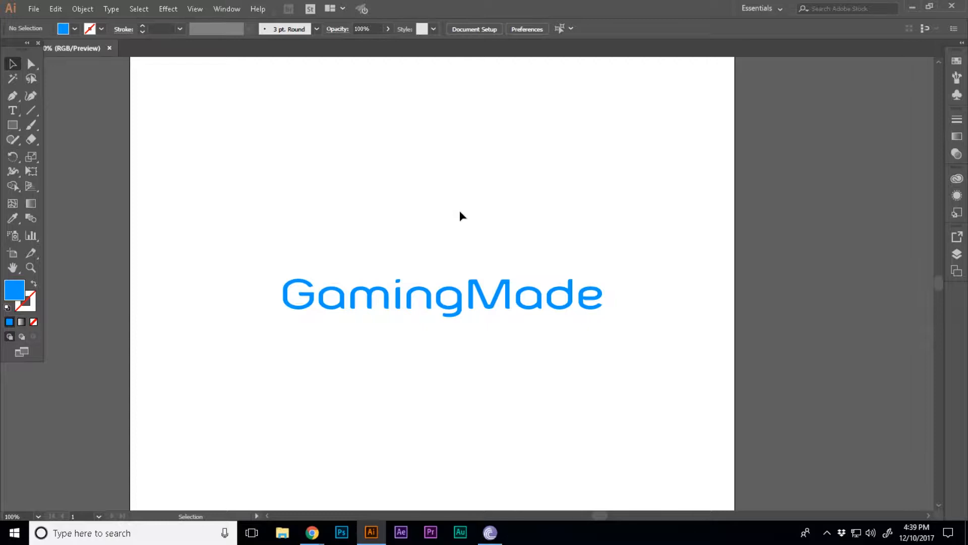
{"action": "key", "text": "t"}
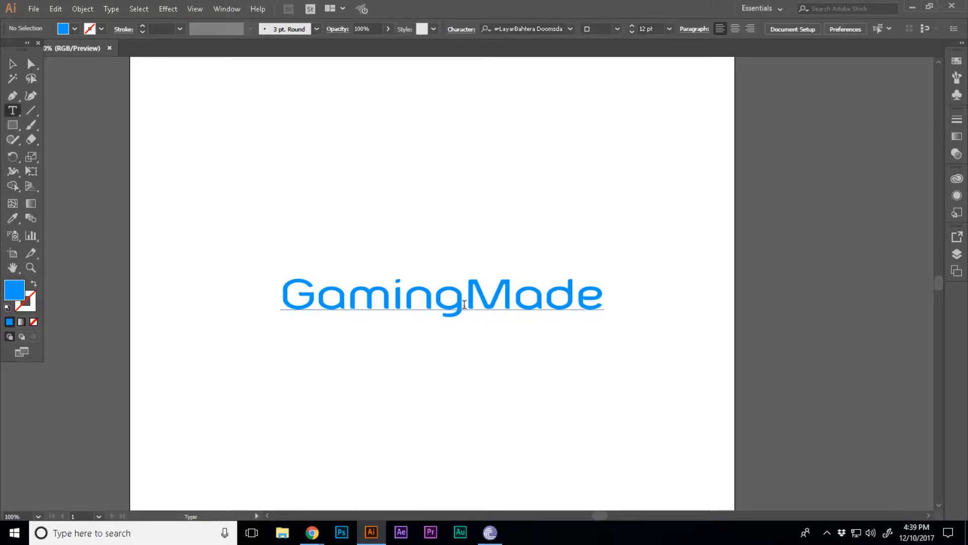
{"action": "left_click_drag", "start_coordinate": [465, 304], "coordinate": [602, 304]}
{"action": "double_click", "coordinate": [19, 305]}
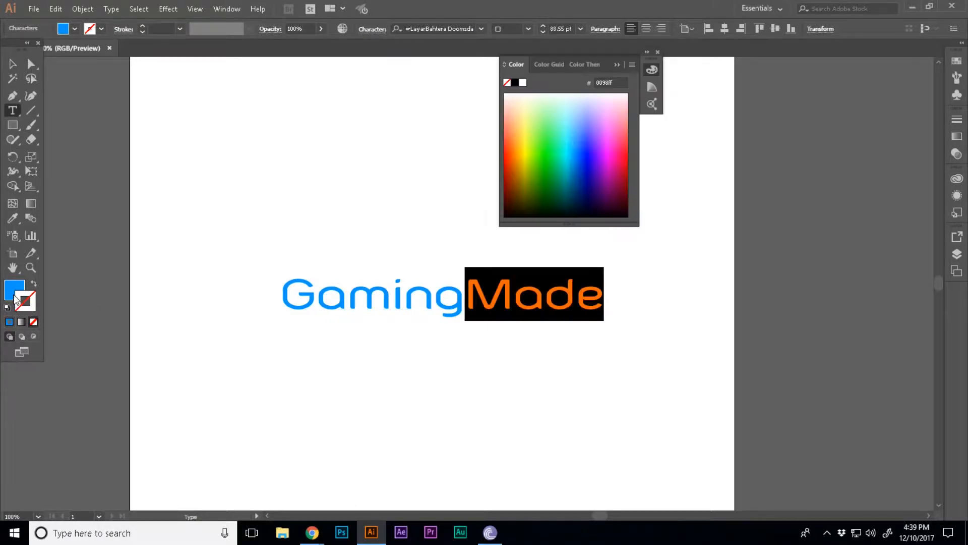
{"action": "left_click_drag", "start_coordinate": [640, 239], "coordinate": [631, 226]}
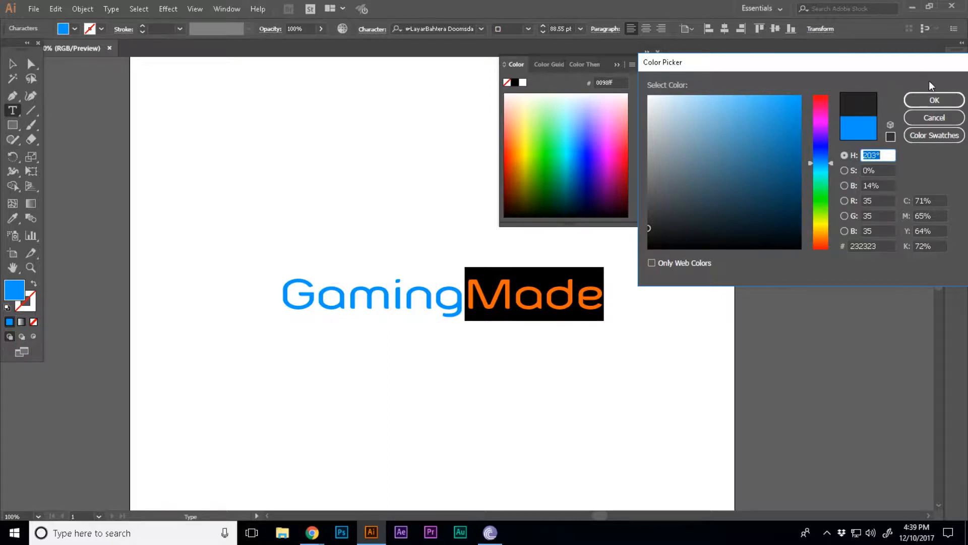
{"action": "left_click", "coordinate": [934, 98]}
{"action": "scroll", "coordinate": [479, 244], "scroll_direction": "up", "scroll_amount": 1}
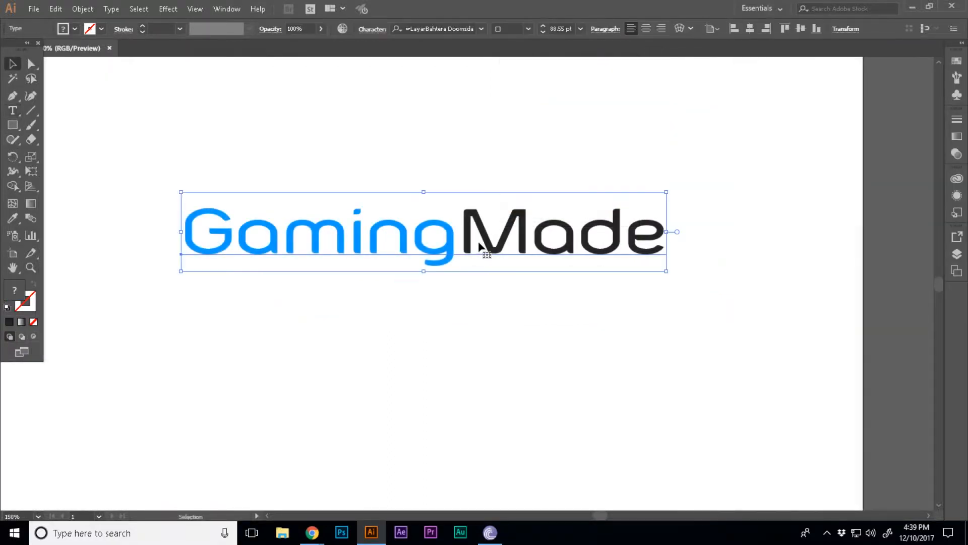
Step: Duplicate the GamingMade text below the original and replace the copy's wording with great
{"action": "left_click_drag", "start_coordinate": [412, 247], "coordinate": [691, 342]}
{"action": "key", "text": "t"}
{"action": "key", "text": "BackSpace"}
{"action": "key", "text": "ctrl+a"}
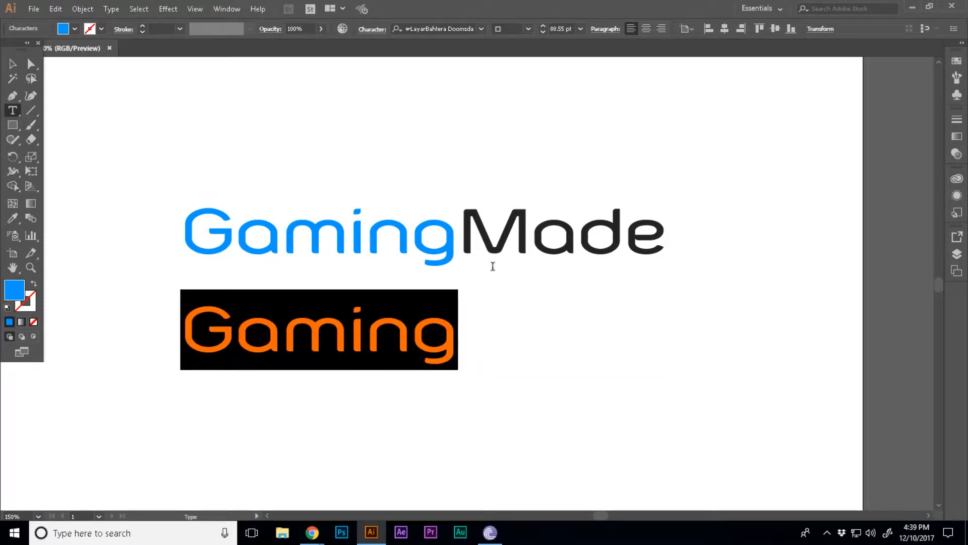
{"action": "type", "text": "great"}
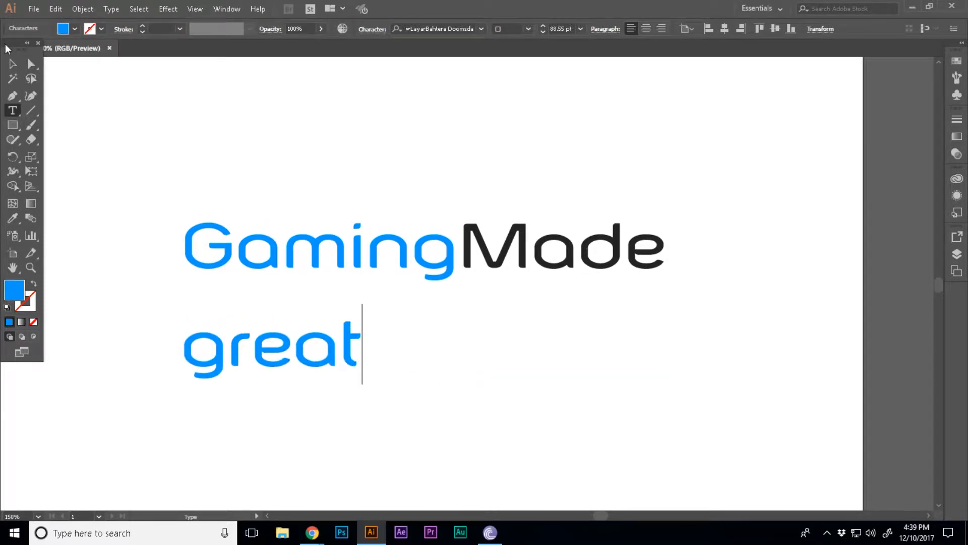
{"action": "key", "text": "Escape"}
Step: Move great beneath the word Made and place a vertical ruler guide at the outer edge of Made's final e
{"action": "left_click_drag", "start_coordinate": [309, 353], "coordinate": [622, 322]}
{"action": "key", "text": "z"}
{"action": "left_click", "coordinate": [626, 277]}
{"action": "left_click", "coordinate": [328, 267]}
{"action": "key", "text": "v"}
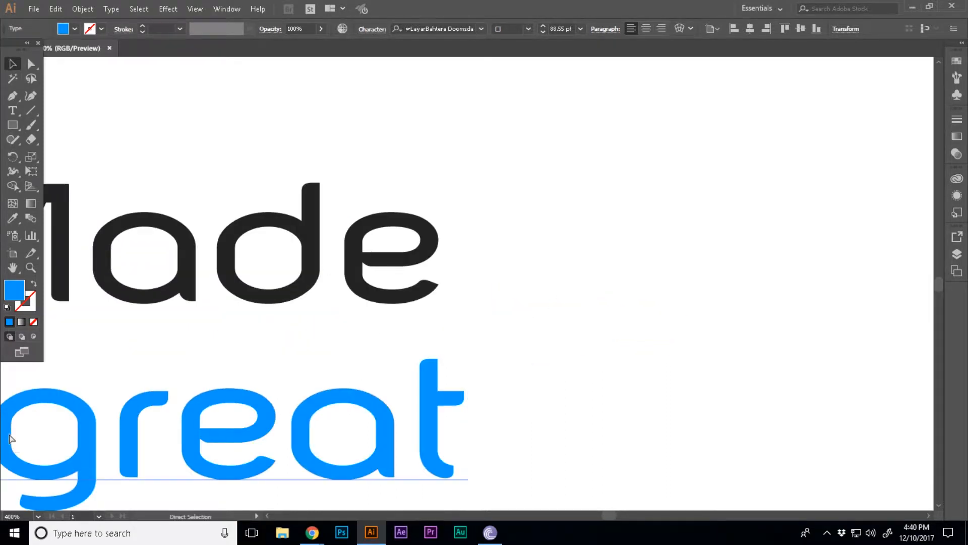
{"action": "key", "text": "ctrl+r"}
{"action": "left_click_drag", "start_coordinate": [4, 431], "coordinate": [438, 287]}
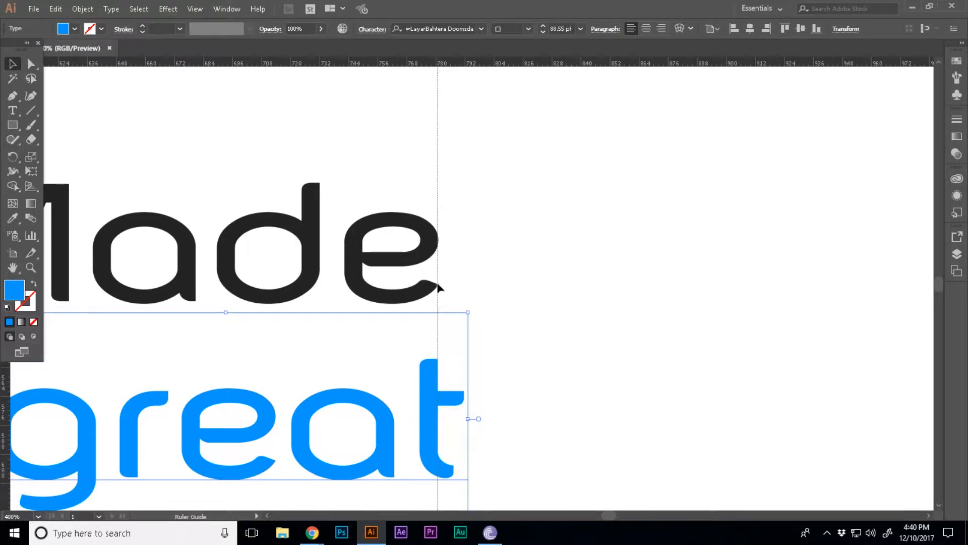
Step: Nudge great until the end of its t meets the vertical guide, and raise it closer beneath Made
{"action": "scroll", "coordinate": [444, 368], "scroll_direction": "down", "scroll_amount": 2}
{"action": "key", "text": "Left"}
{"action": "key", "text": "Left"}
{"action": "key", "text": "Left"}
{"action": "key", "text": "Left"}
{"action": "key", "text": "Left"}
{"action": "key", "text": "Left"}
{"action": "key", "text": "Left"}
{"action": "key", "text": "Left"}
{"action": "key", "text": "Left"}
{"action": "key", "text": "Left"}
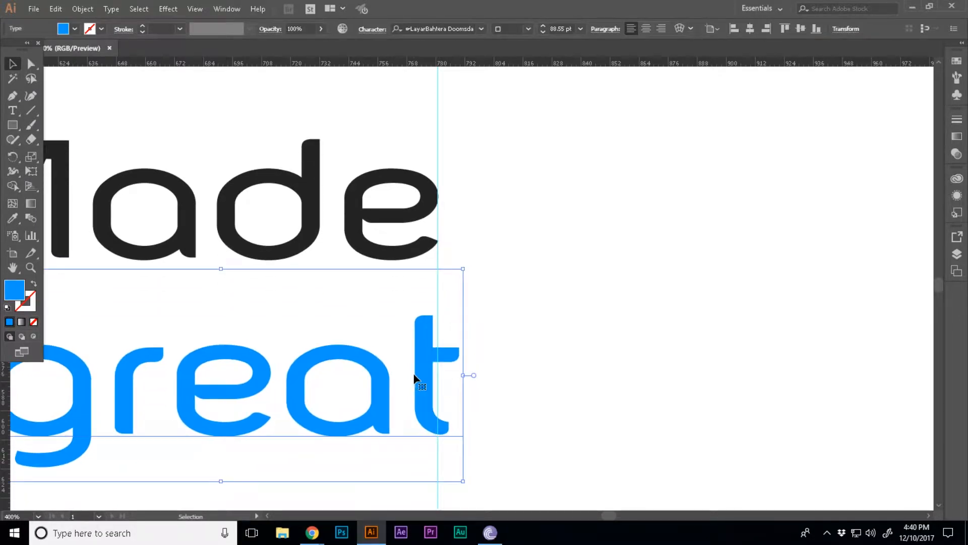
{"action": "key", "text": "Up"}
{"action": "key", "text": "Up"}
{"action": "key", "text": "Up"}
{"action": "key", "text": "Up"}
{"action": "key", "text": "Up"}
{"action": "key", "text": "Up"}
{"action": "key", "text": "Up"}
{"action": "key", "text": "Up"}
{"action": "key", "text": "Up"}
{"action": "key", "text": "Up"}
{"action": "key", "text": "Up"}
{"action": "key", "text": "Up"}
{"action": "key", "text": "Up"}
{"action": "key", "text": "Up"}
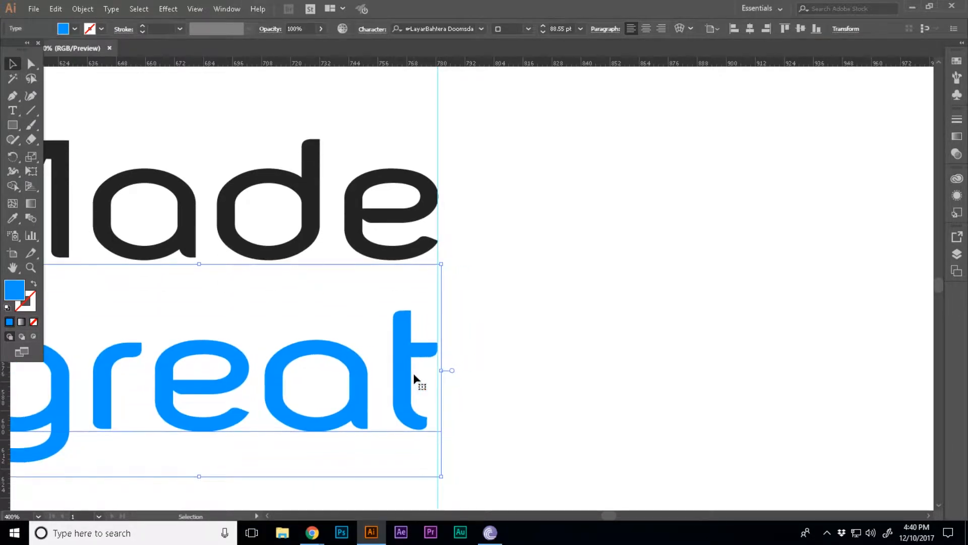
{"action": "left_click", "coordinate": [539, 368]}
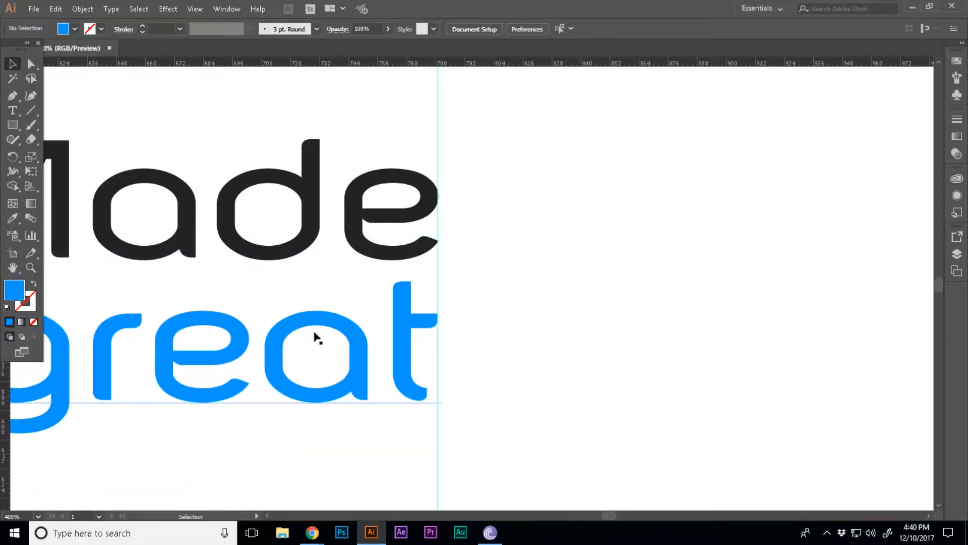
Step: Group the two text lines and center them horizontally and vertically on the artboard
{"action": "left_click", "coordinate": [195, 308], "text": "ctrl+alt"}
{"action": "left_click", "coordinate": [195, 306], "text": "ctrl+alt"}
{"action": "left_click", "coordinate": [200, 301], "text": "ctrl+alt"}
{"action": "left_click_drag", "start_coordinate": [332, 174], "coordinate": [255, 192]}
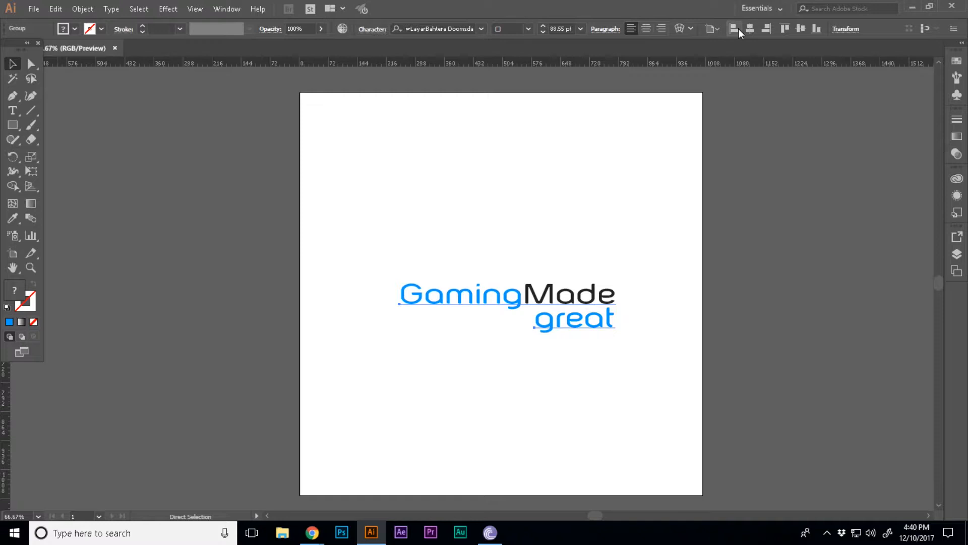
{"action": "left_click", "coordinate": [739, 30]}
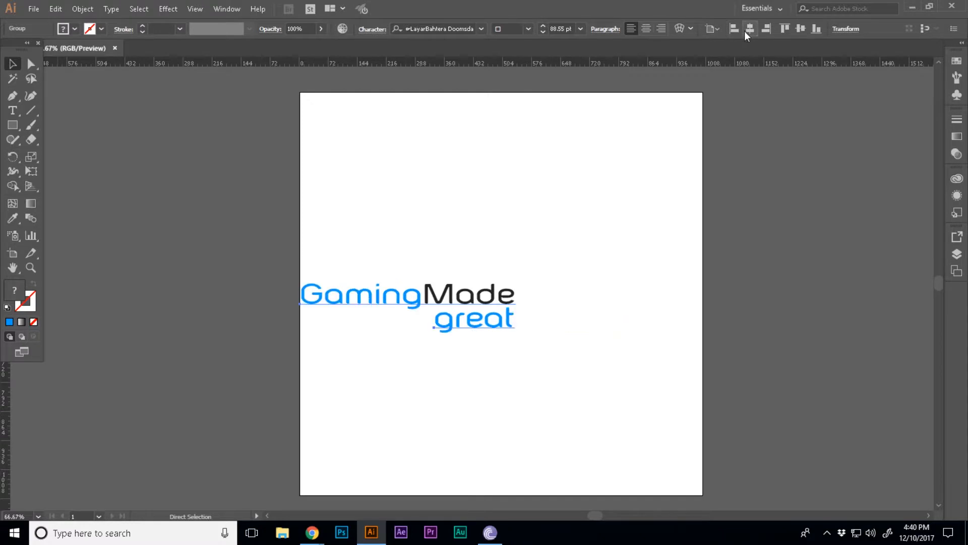
{"action": "left_click", "coordinate": [749, 31]}
{"action": "left_click", "coordinate": [800, 29]}
{"action": "left_click", "coordinate": [662, 217]}
Step: Ungroup the GamingMade and great text lines into separate objects
{"action": "key", "text": "z"}
{"action": "left_click", "coordinate": [503, 288], "text": "alt"}
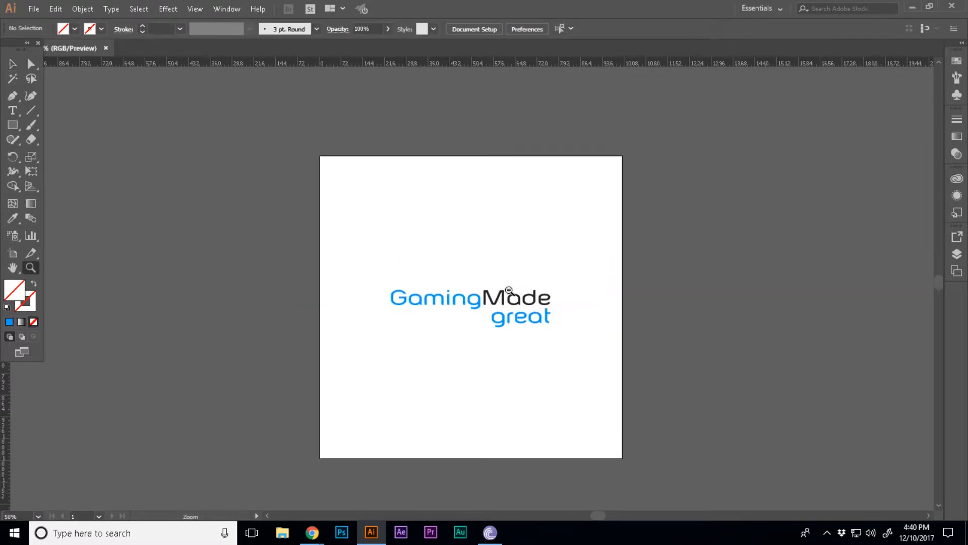
{"action": "scroll", "coordinate": [509, 293], "scroll_direction": "up", "scroll_amount": 5}
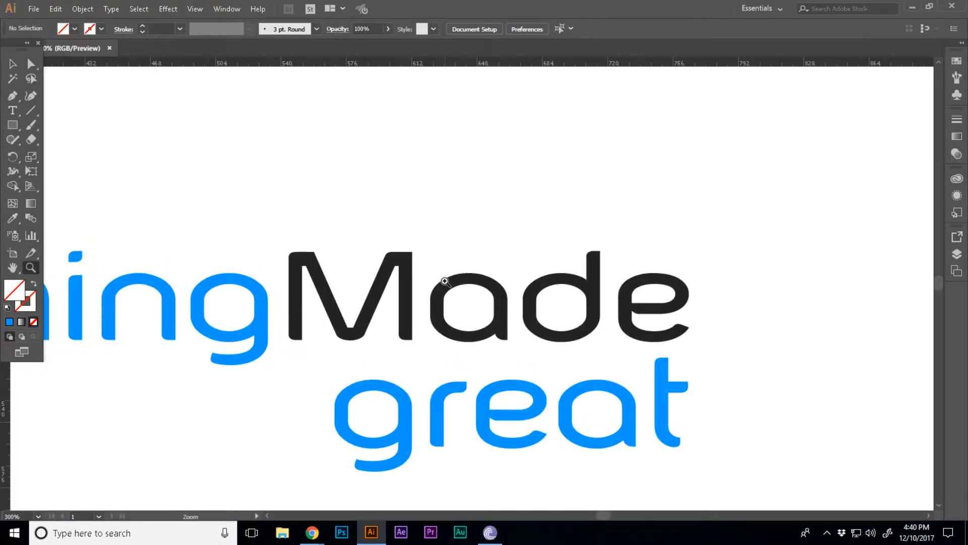
{"action": "left_click", "coordinate": [446, 288]}
{"action": "left_click", "coordinate": [446, 287]}
{"action": "key", "text": "v"}
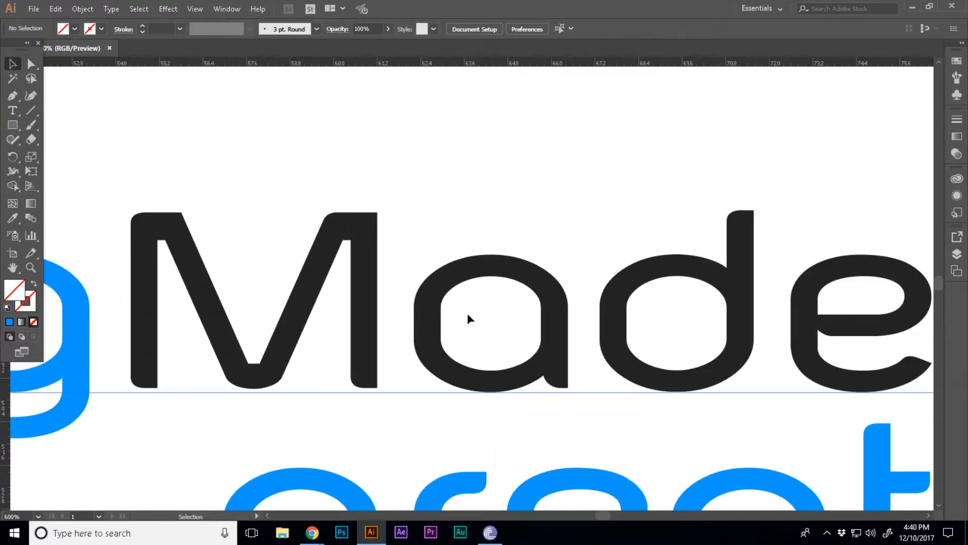
{"action": "left_click", "coordinate": [469, 315]}
{"action": "key", "text": "ctrl+shift+g"}
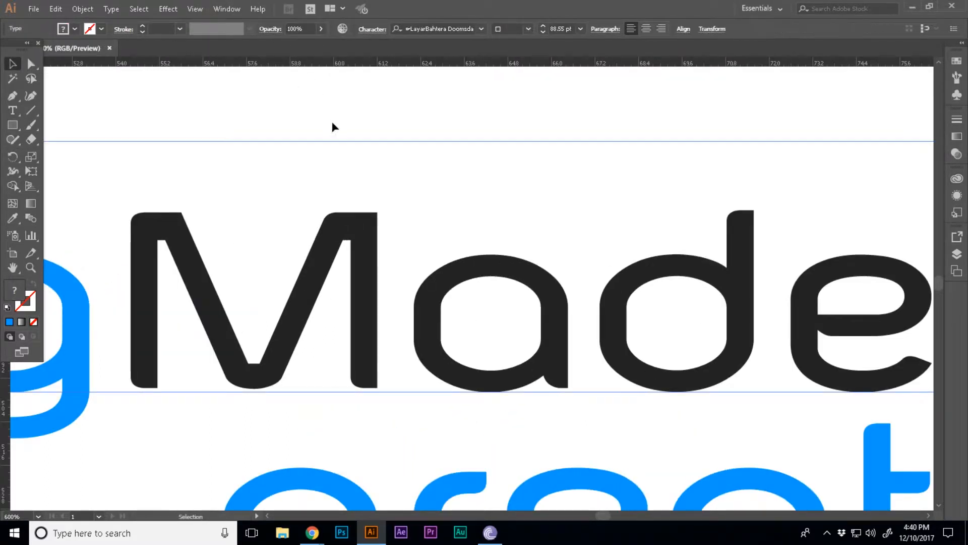
Step: Expand the GamingMade text into outline paths
{"action": "left_click", "coordinate": [333, 124]}
{"action": "left_click", "coordinate": [322, 248]}
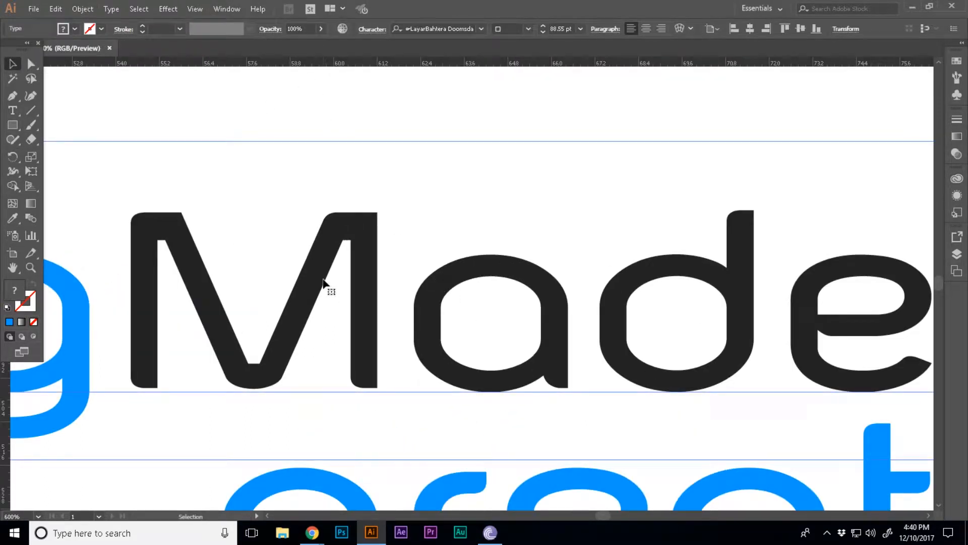
{"action": "key", "text": "ctrl"}
{"action": "left_click", "coordinate": [83, 9]}
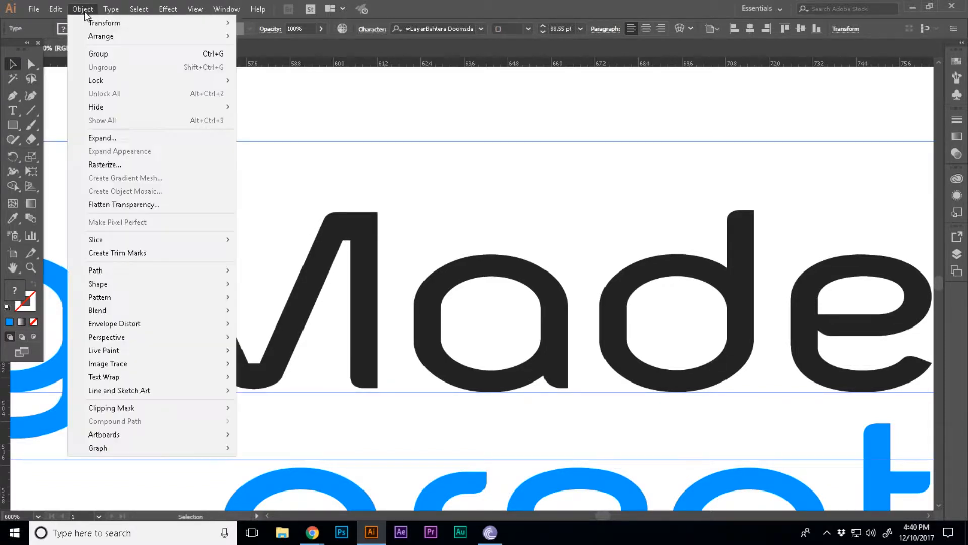
{"action": "left_click", "coordinate": [108, 135]}
{"action": "left_click", "coordinate": [442, 313]}
{"action": "key", "text": "ctrl+minus"}
{"action": "key", "text": "ctrl+minus"}
{"action": "key", "text": "ctrl+minus"}
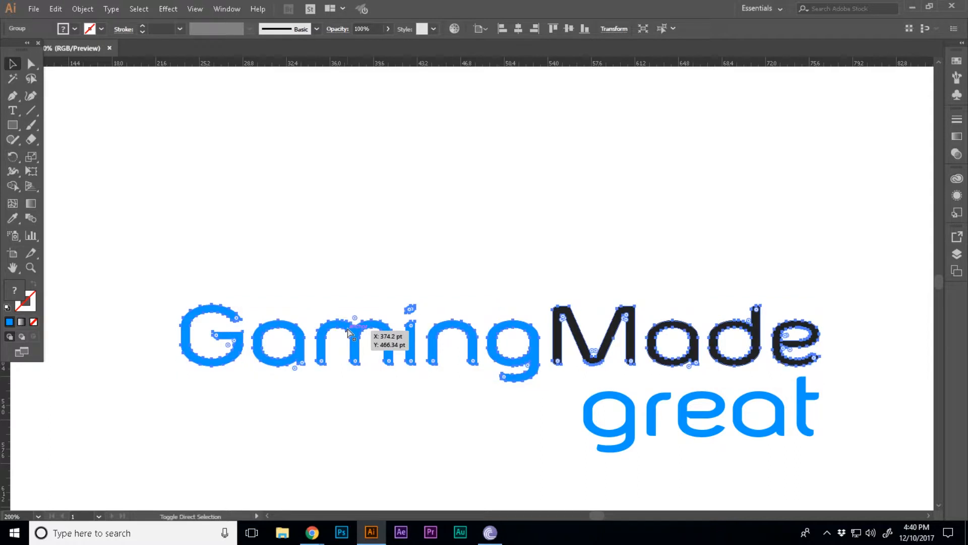
{"action": "left_click", "coordinate": [125, 313]}
{"action": "left_click", "coordinate": [186, 345]}
{"action": "key", "text": "Delete"}
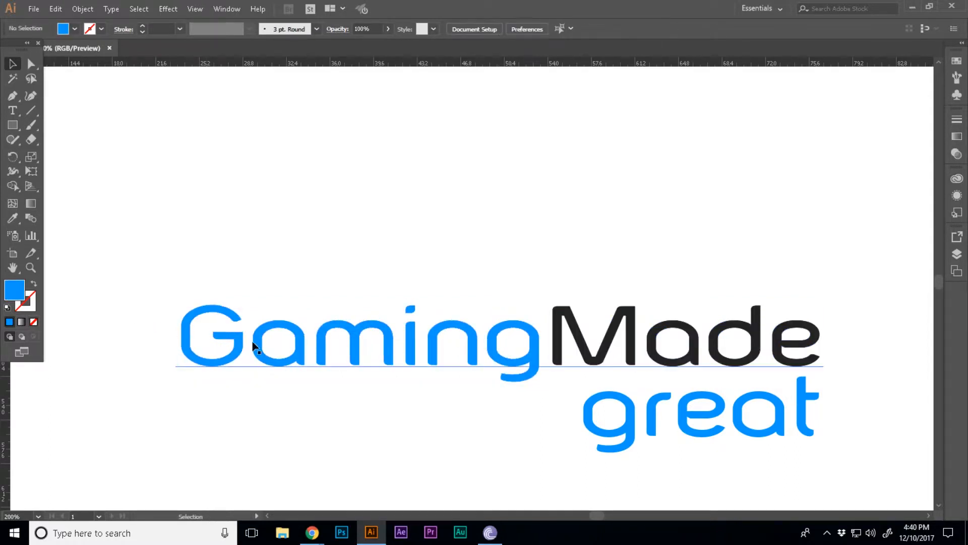
{"action": "left_click", "coordinate": [258, 341]}
{"action": "key", "text": "Delete"}
{"action": "left_click", "coordinate": [326, 333]}
{"action": "key", "text": "Delete"}
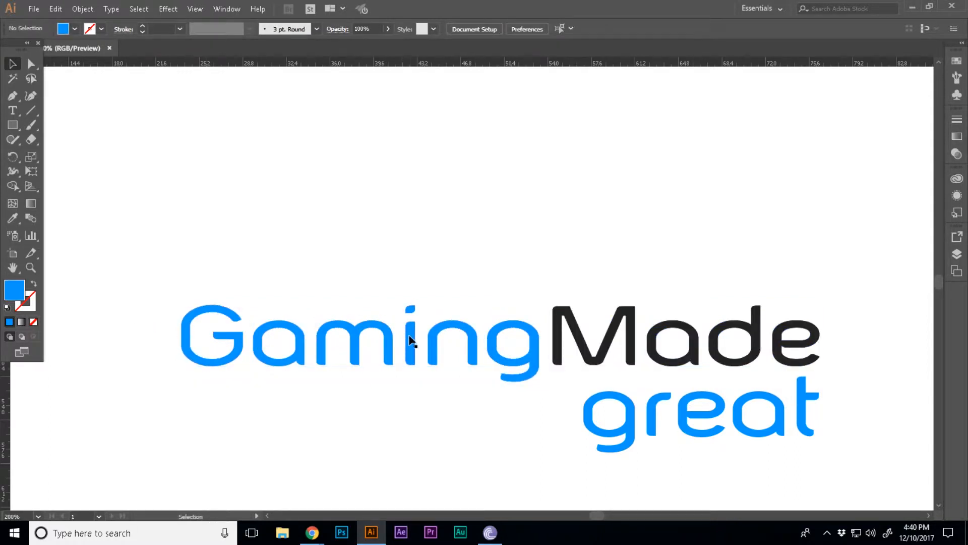
{"action": "left_click", "coordinate": [446, 335]}
{"action": "key", "text": "Delete"}
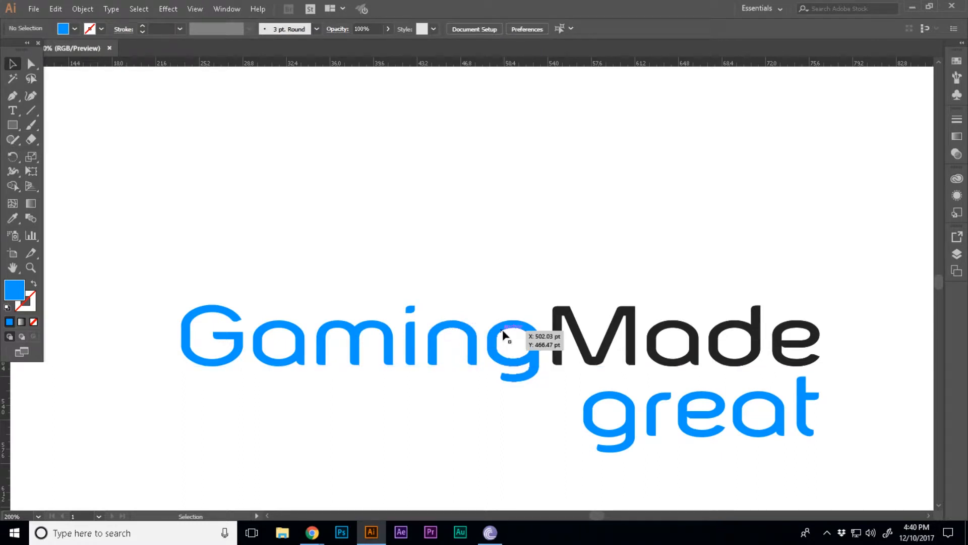
{"action": "left_click", "coordinate": [505, 335]}
{"action": "key", "text": "Delete"}
Step: Sample the dark grey of the letters in Made as the current fill color
{"action": "key", "text": "z"}
{"action": "left_click", "coordinate": [627, 349]}
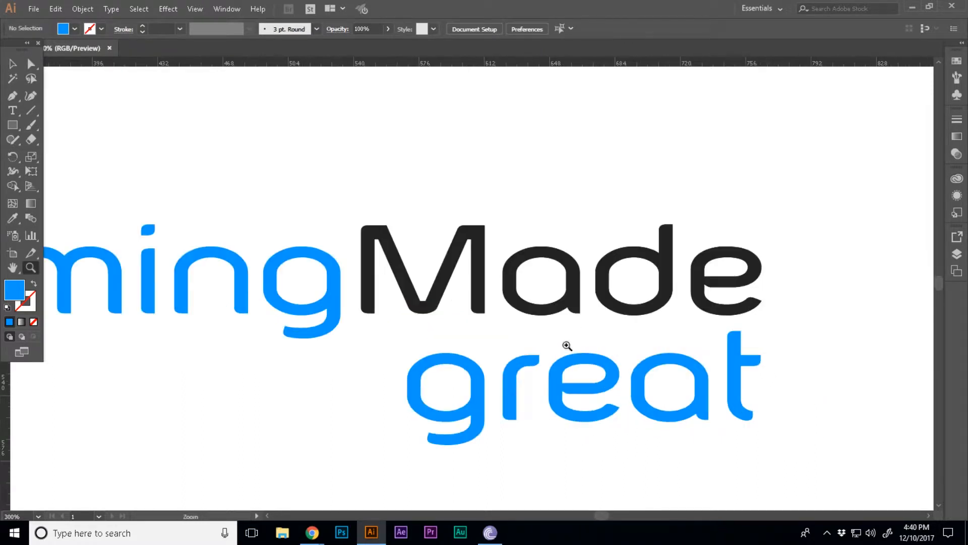
{"action": "left_click", "coordinate": [526, 264]}
{"action": "left_click", "coordinate": [517, 272]}
{"action": "left_click", "coordinate": [423, 267]}
{"action": "left_click", "coordinate": [466, 306]}
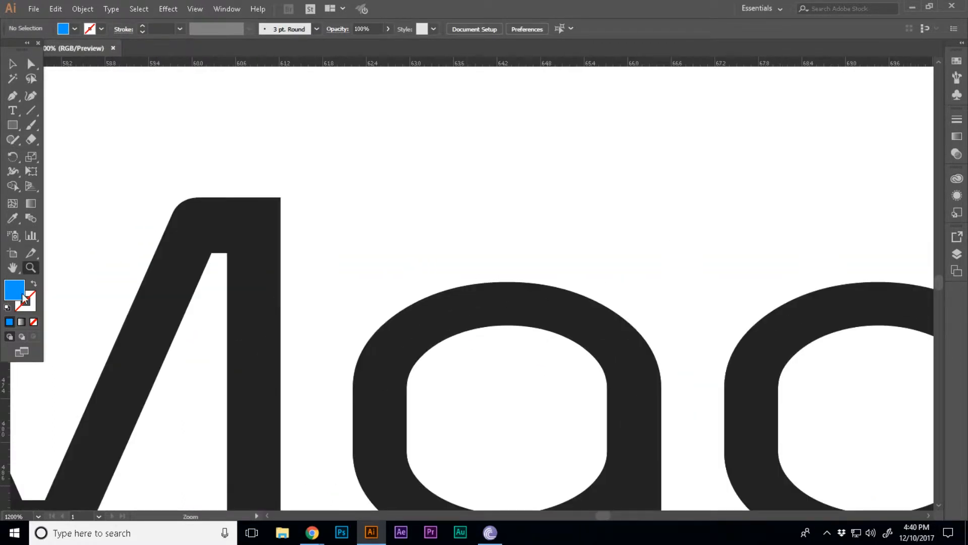
{"action": "key", "text": "i"}
{"action": "left_click", "coordinate": [479, 310]}
{"action": "key", "text": "v"}
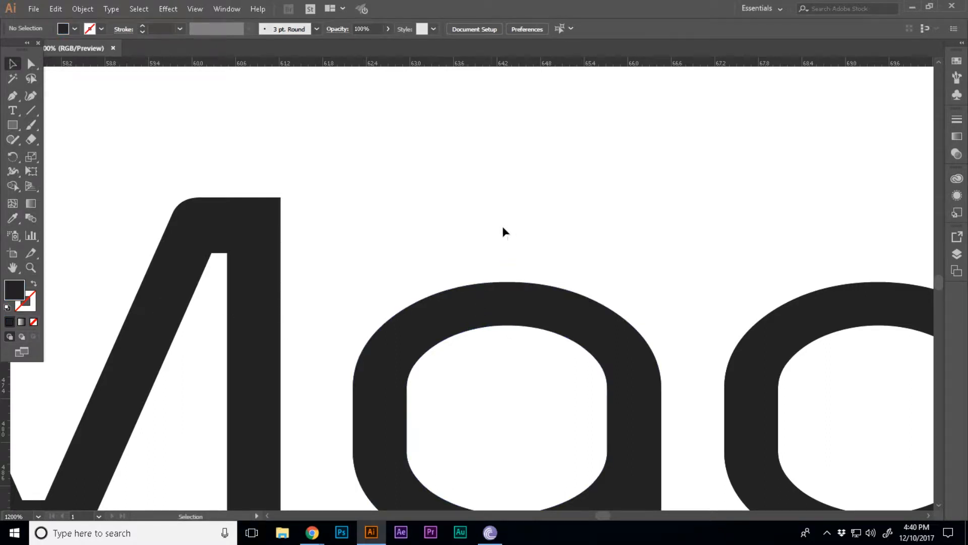
Step: Draw a small dark grey square centered on the top edge of the letter a in Made
{"action": "key", "text": "ctrl+a"}
{"action": "key", "text": "m"}
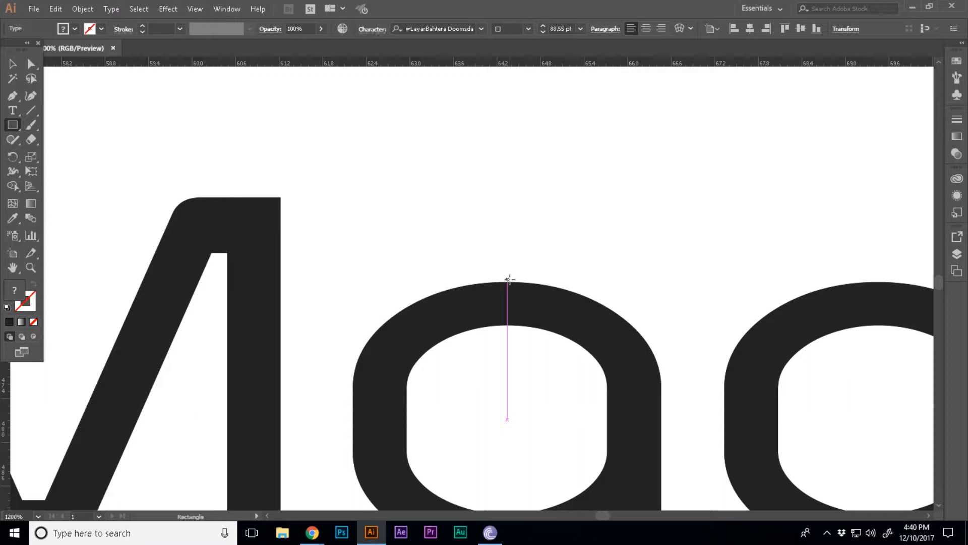
{"action": "left_click_drag", "start_coordinate": [507, 281], "coordinate": [542, 306]}
{"action": "left_click_drag", "start_coordinate": [543, 306], "coordinate": [542, 306]}
{"action": "key", "text": "v"}
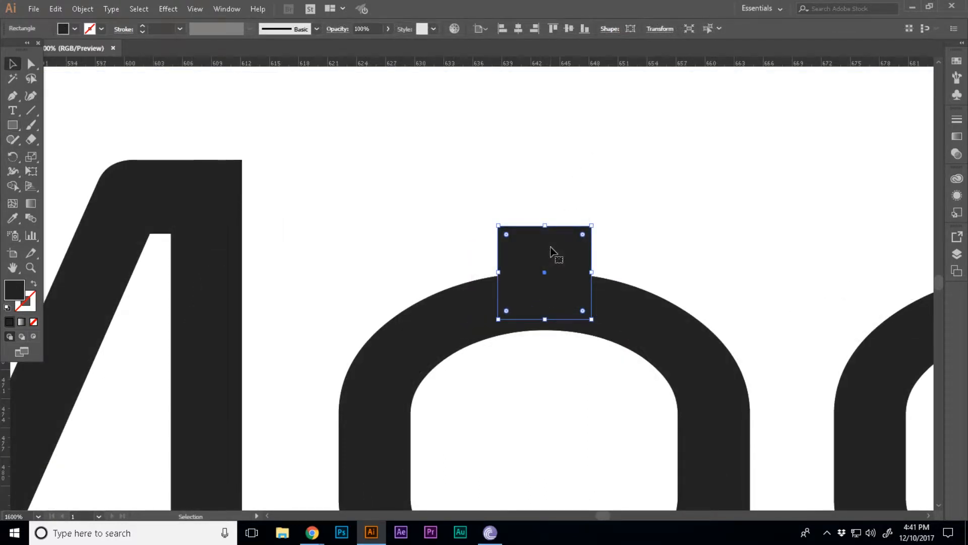
Step: Add an anchor point at the middle of the square's upper edge and raise it into a shallow peak
{"action": "key", "text": "p"}
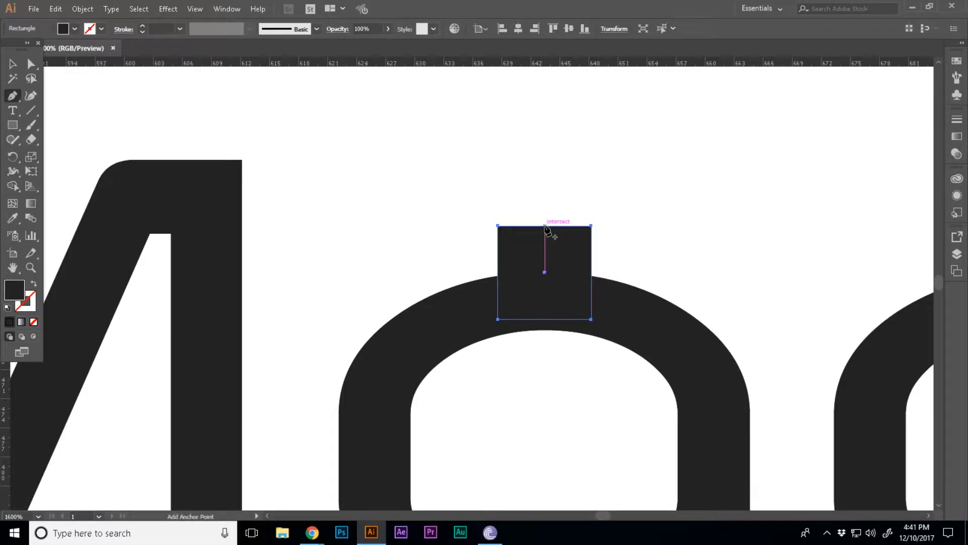
{"action": "left_click", "coordinate": [545, 226]}
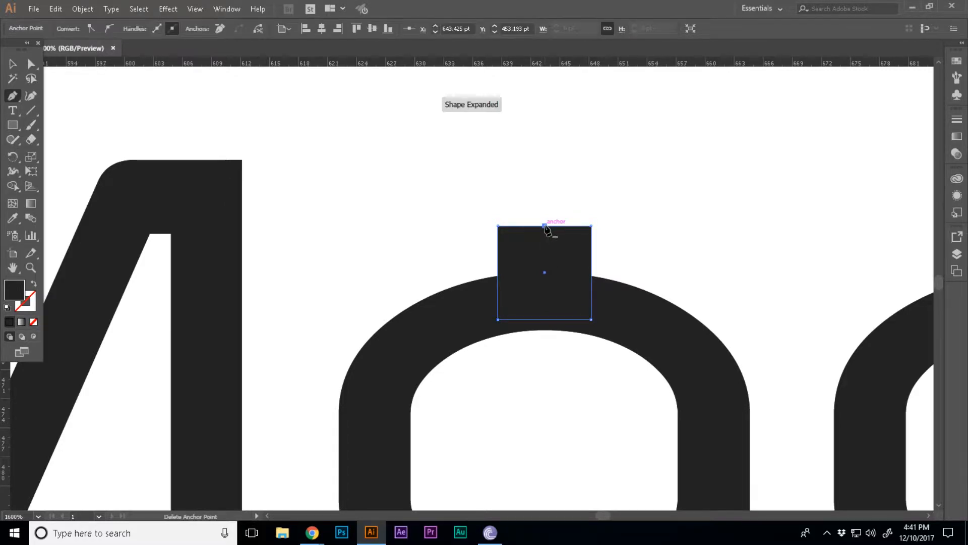
{"action": "key", "text": "a"}
{"action": "left_click", "coordinate": [545, 226]}
{"action": "left_click_drag", "start_coordinate": [547, 229], "coordinate": [548, 214]}
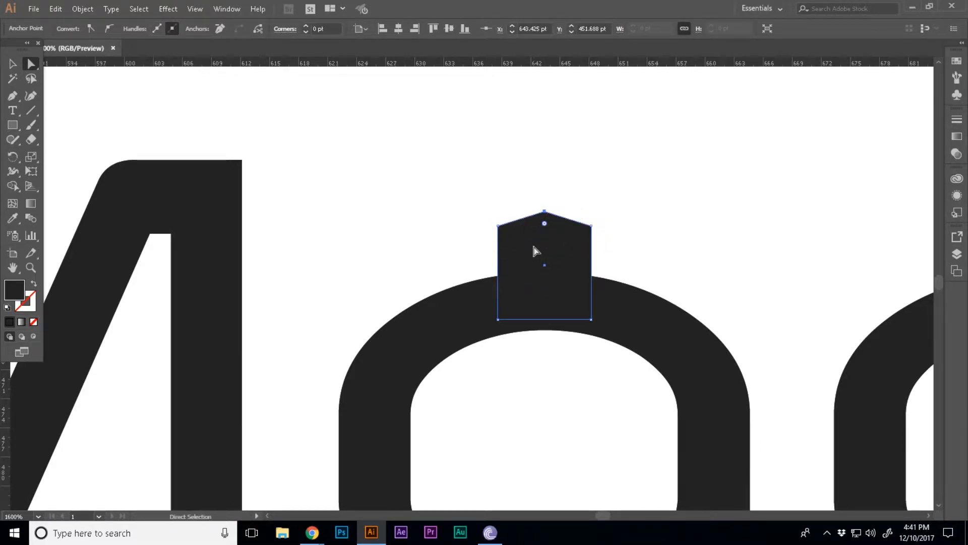
Step: Round the peak of the shape above the a with a 5.07 pt corner radius
{"action": "scroll", "coordinate": [536, 251], "scroll_direction": "down", "scroll_amount": 4}
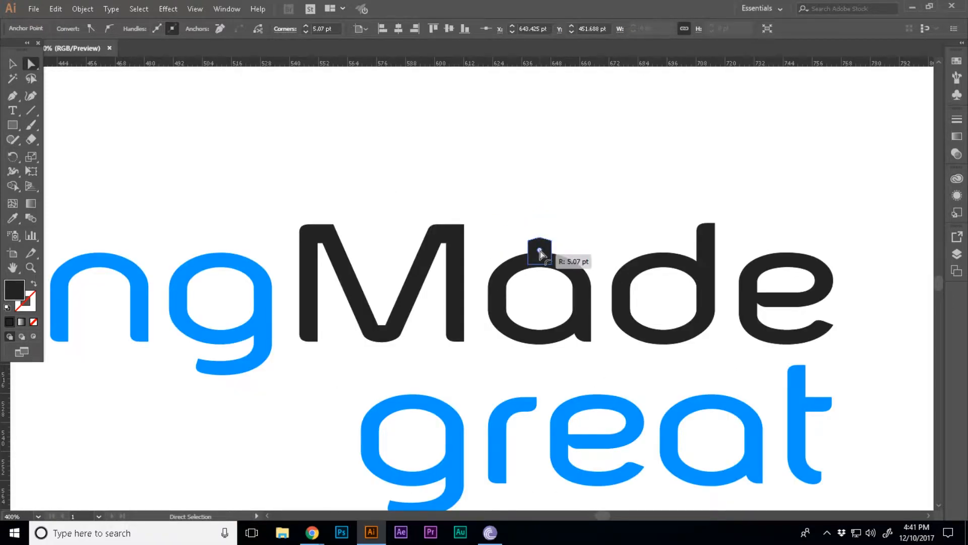
{"action": "left_click", "coordinate": [549, 285]}
{"action": "key", "text": "v"}
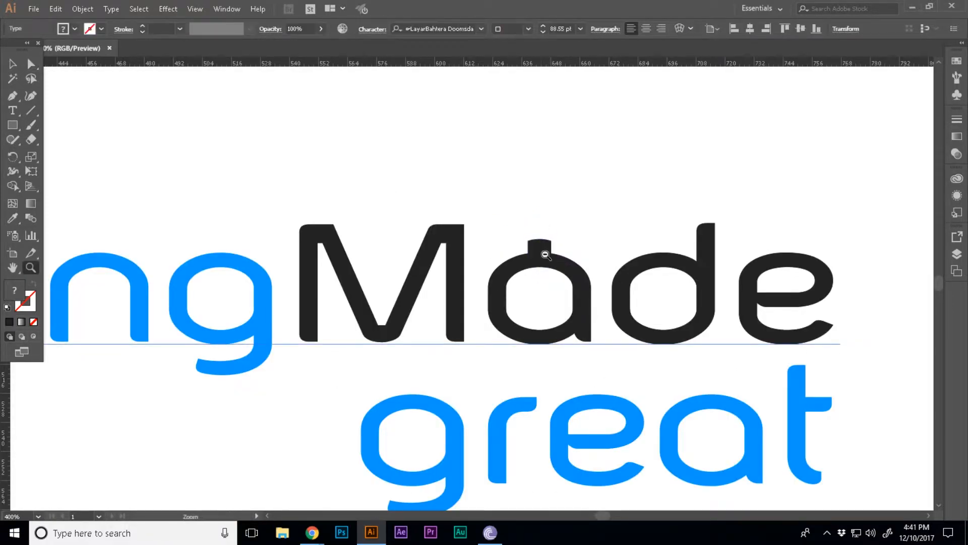
{"action": "scroll", "coordinate": [540, 252], "scroll_direction": "up", "scroll_amount": 4}
{"action": "left_click", "coordinate": [505, 229]}
{"action": "left_click", "coordinate": [570, 229]}
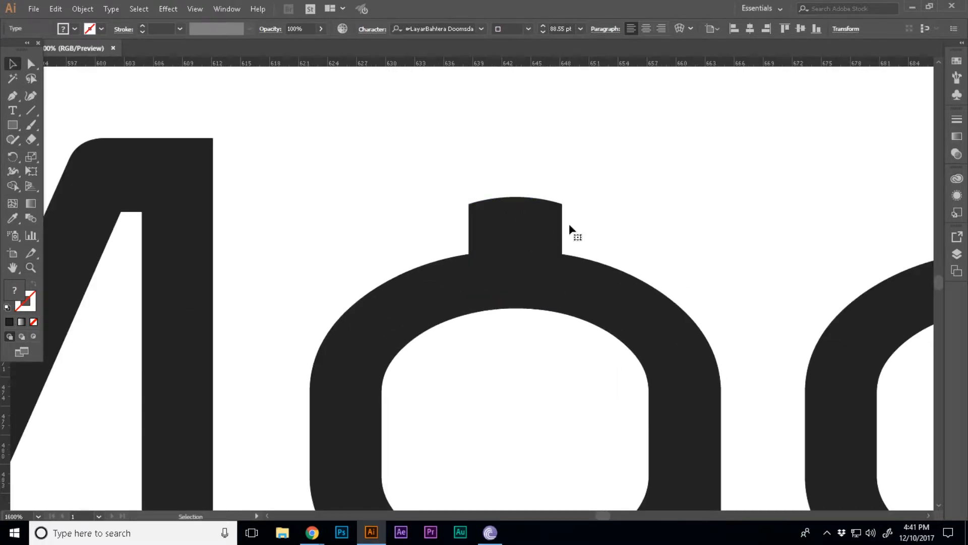
Step: Place a copy of the rounded shape above the a at the same height on the bowl of the letter d
{"action": "key", "text": "ctrl+minus"}
{"action": "key", "text": "ctrl+minus"}
{"action": "key", "text": "ctrl+minus"}
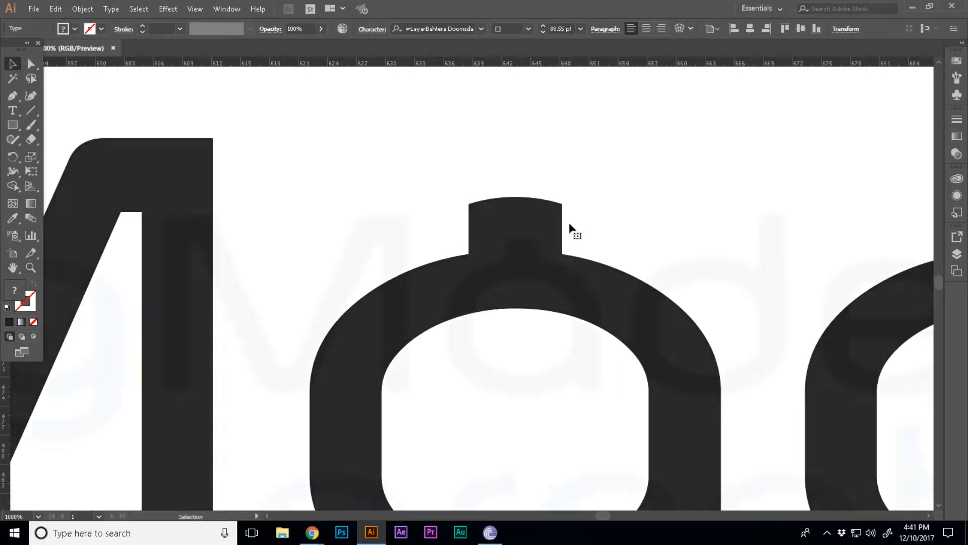
{"action": "left_click", "coordinate": [470, 284]}
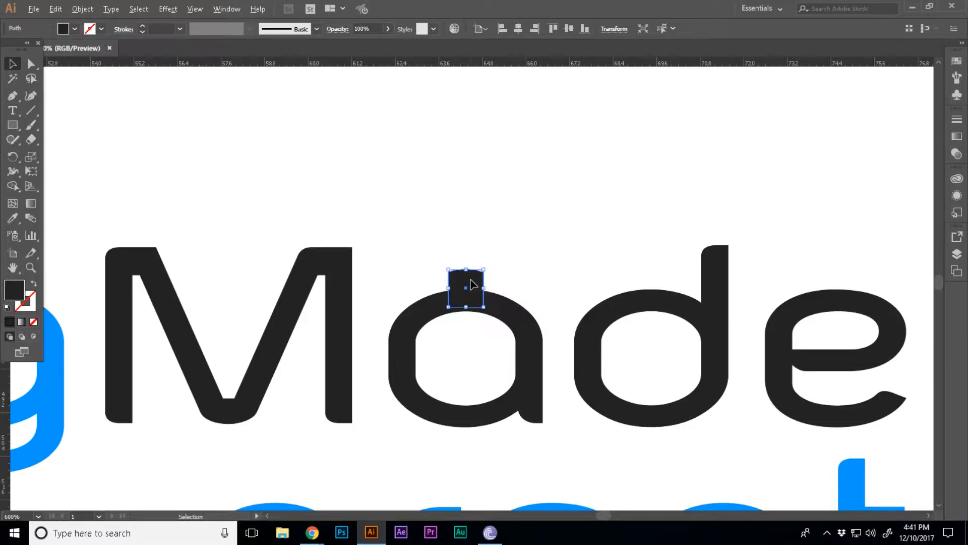
{"action": "left_click_drag", "start_coordinate": [470, 284], "coordinate": [662, 278]}
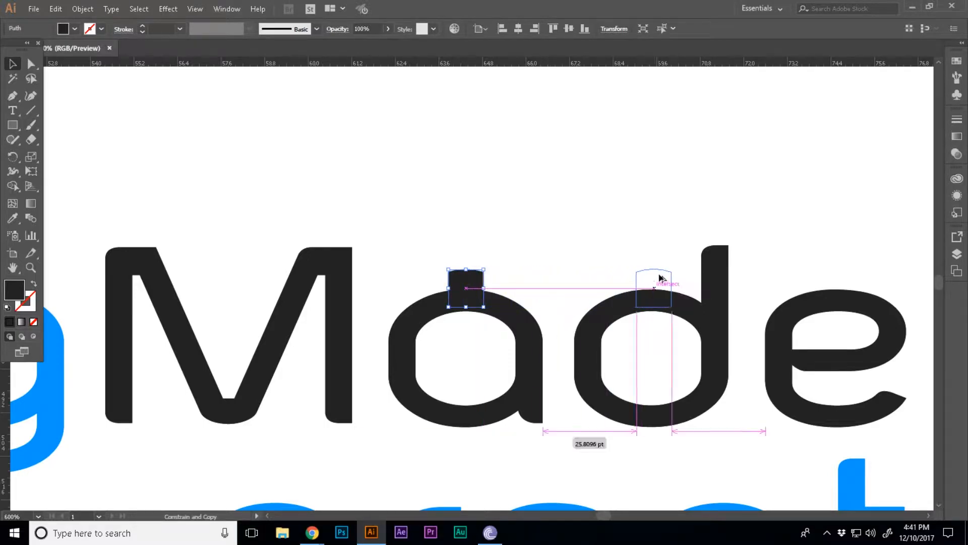
{"action": "left_click_drag", "start_coordinate": [661, 278], "coordinate": [661, 278]}
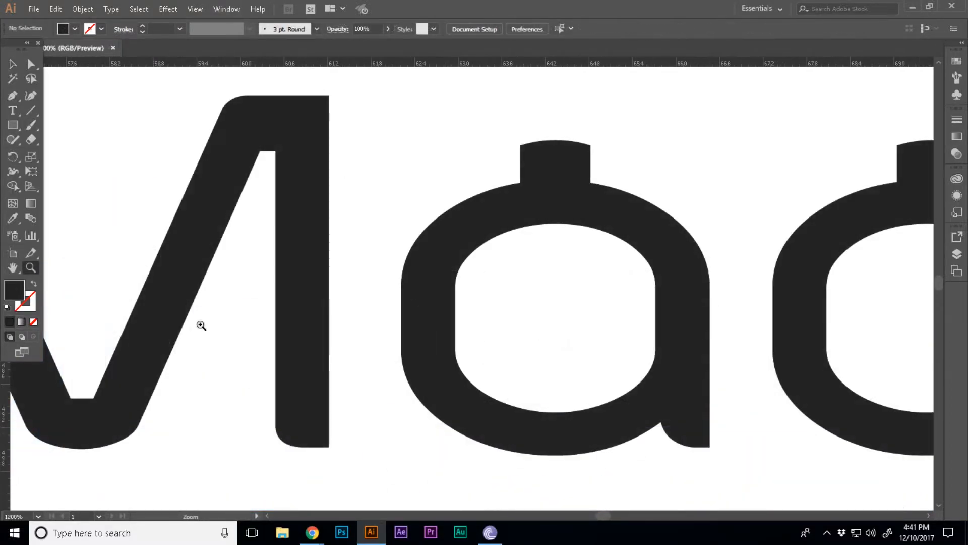
Step: Sample the blue of the word great as the current fill color
{"action": "scroll", "coordinate": [293, 358], "scroll_direction": "down", "scroll_amount": 2}
{"action": "key", "text": "i"}
{"action": "scroll", "coordinate": [459, 443], "scroll_direction": "down", "scroll_amount": 3}
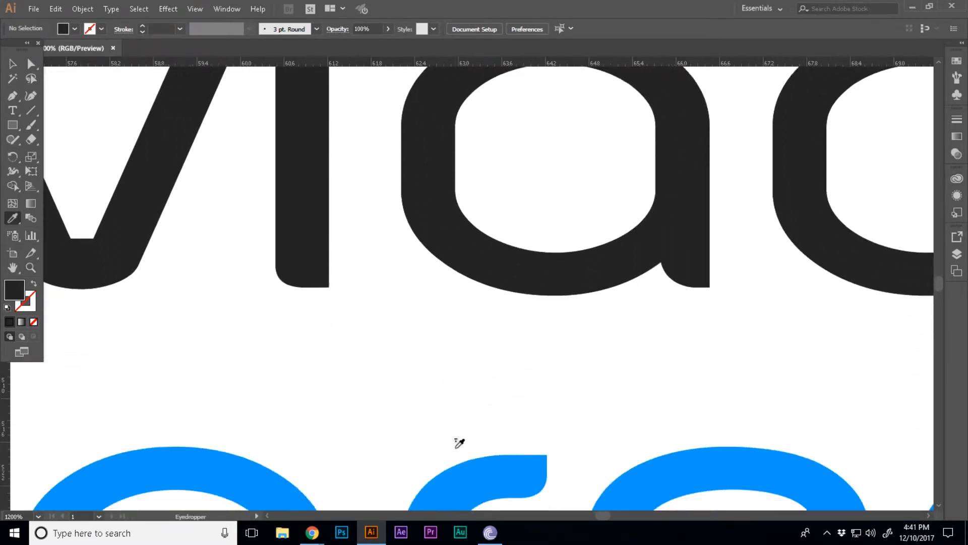
{"action": "left_click", "coordinate": [481, 457]}
{"action": "scroll", "coordinate": [513, 357], "scroll_direction": "up", "scroll_amount": 3}
{"action": "key", "text": "v"}
{"action": "scroll", "coordinate": [549, 297], "scroll_direction": "up", "scroll_amount": 1}
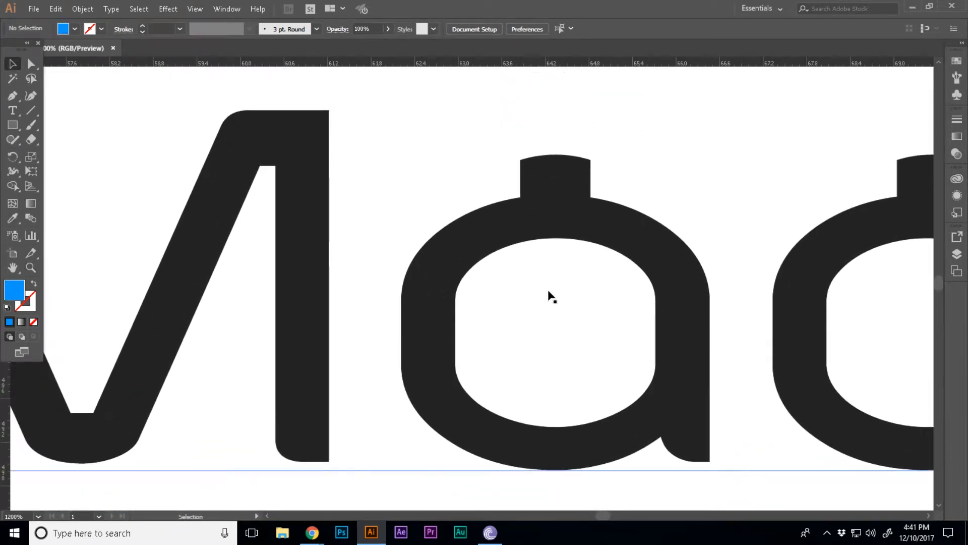
Step: Draw a narrow upright blue rectangle inside the letter a and add a copy rotated 90° to form a plus sign
{"action": "key", "text": "m"}
{"action": "left_click_drag", "start_coordinate": [542, 294], "coordinate": [567, 385]}
{"action": "key", "text": "v"}
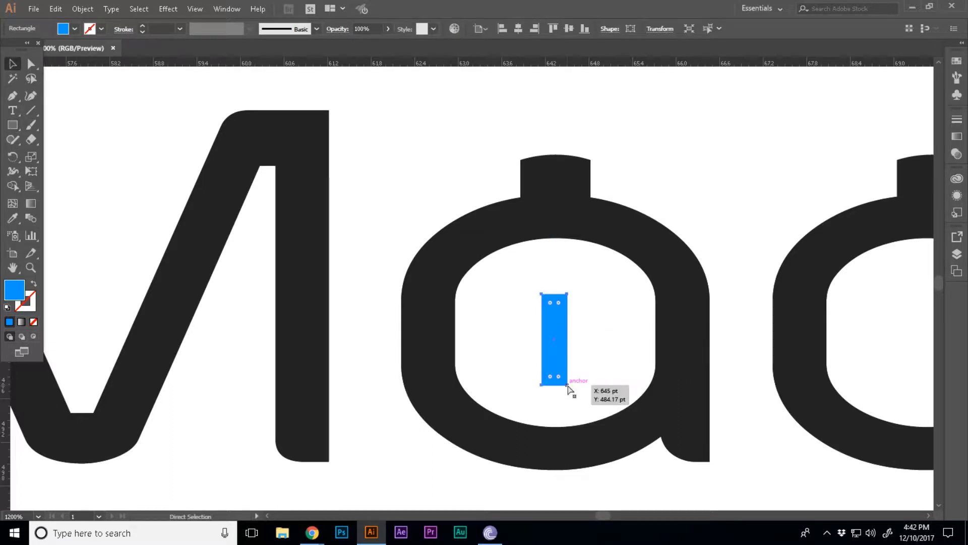
{"action": "left_click_drag", "start_coordinate": [567, 387], "coordinate": [619, 343]}
{"action": "left_click", "coordinate": [566, 319], "text": "shift"}
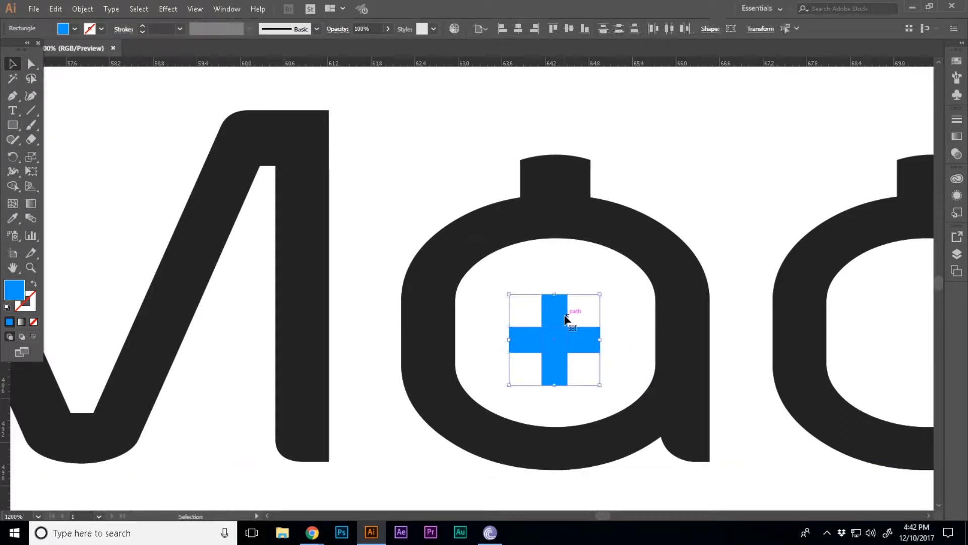
Step: Merge the two crossed rectangles inside the a into one plus shape with the Shape Builder tool and deselect it
{"action": "key", "text": "shift+m"}
{"action": "mouse_move", "coordinate": [526, 335]}
{"action": "left_mouse_down"}
{"action": "mouse_move", "coordinate": [554, 325]}
{"action": "mouse_move", "coordinate": [585, 339]}
{"action": "mouse_move", "coordinate": [557, 367]}
{"action": "mouse_move", "coordinate": [564, 331]}
{"action": "mouse_move", "coordinate": [554, 329]}
{"action": "left_mouse_up"}
{"action": "key", "text": "v"}
{"action": "key", "text": "z"}
{"action": "left_click", "coordinate": [617, 318], "text": "alt"}
{"action": "left_click", "coordinate": [616, 319], "text": "alt"}
{"action": "left_click", "coordinate": [616, 319], "text": "alt"}
{"action": "left_click", "coordinate": [616, 319], "text": "alt"}
{"action": "key", "text": "ctrl+shift+a"}
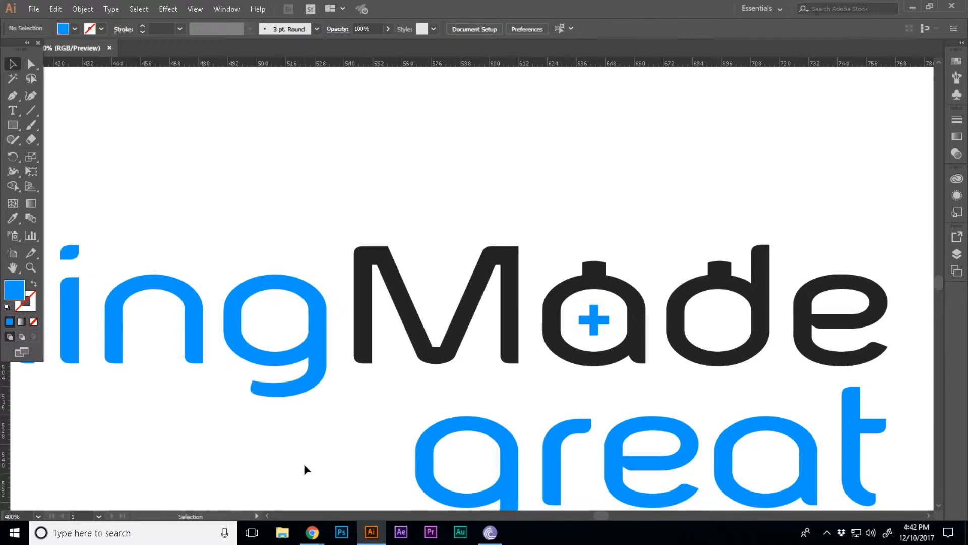
Step: Draw a 3.5 pt blue circle inside the letter d and place a copy of it directly below
{"action": "left_click", "coordinate": [757, 320]}
{"action": "left_click", "coordinate": [708, 324]}
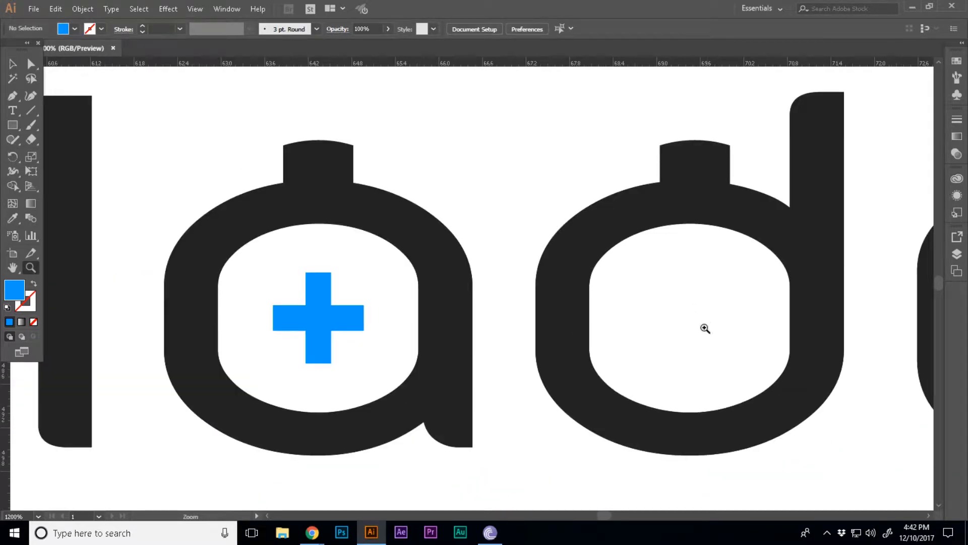
{"action": "key", "text": "l"}
{"action": "left_click_drag", "start_coordinate": [668, 295], "coordinate": [679, 307]}
{"action": "key", "text": "v"}
{"action": "mouse_move", "coordinate": [673, 296]}
{"action": "left_mouse_down"}
{"action": "mouse_move", "coordinate": [703, 296]}
{"action": "mouse_move", "coordinate": [695, 283]}
{"action": "mouse_move", "coordinate": [695, 342]}
{"action": "left_mouse_up"}
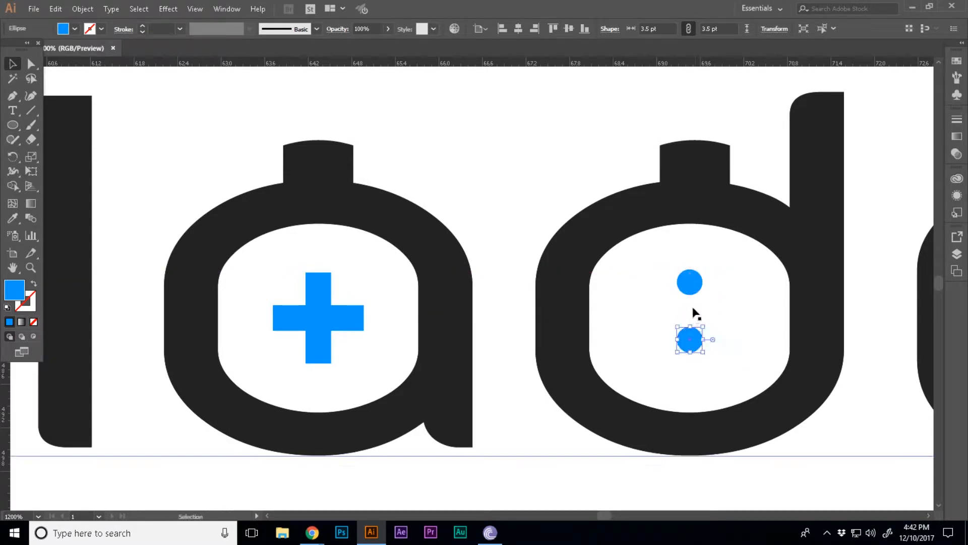
Step: Add a copy of the two circles rotated 90° to make a four-dot diamond inside the d
{"action": "left_click", "coordinate": [696, 288], "text": "shift"}
{"action": "key", "text": "a"}
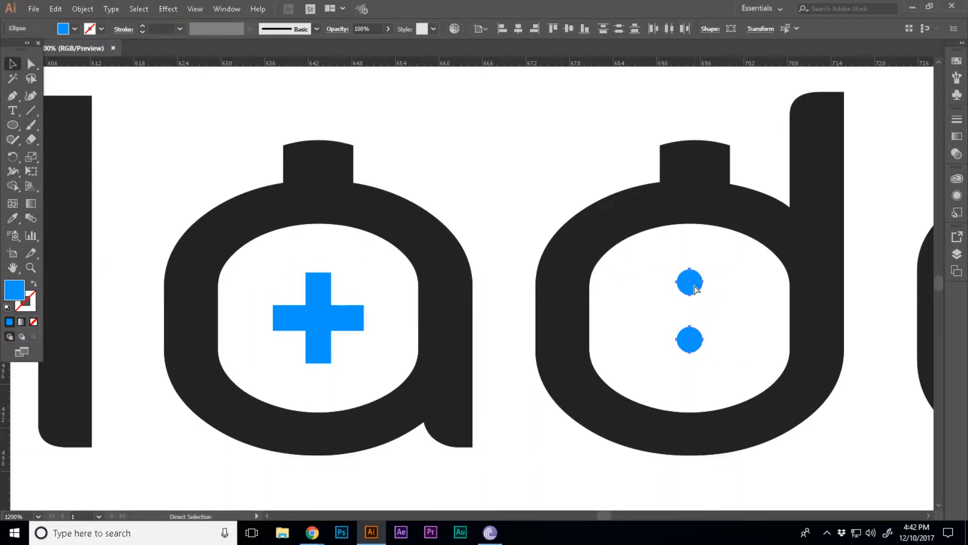
{"action": "key", "text": "v"}
{"action": "left_click_drag", "start_coordinate": [710, 358], "coordinate": [763, 305]}
Step: Select all four circles and move them slightly down to the center of the letter d's opening
{"action": "left_click", "coordinate": [688, 289], "text": "shift"}
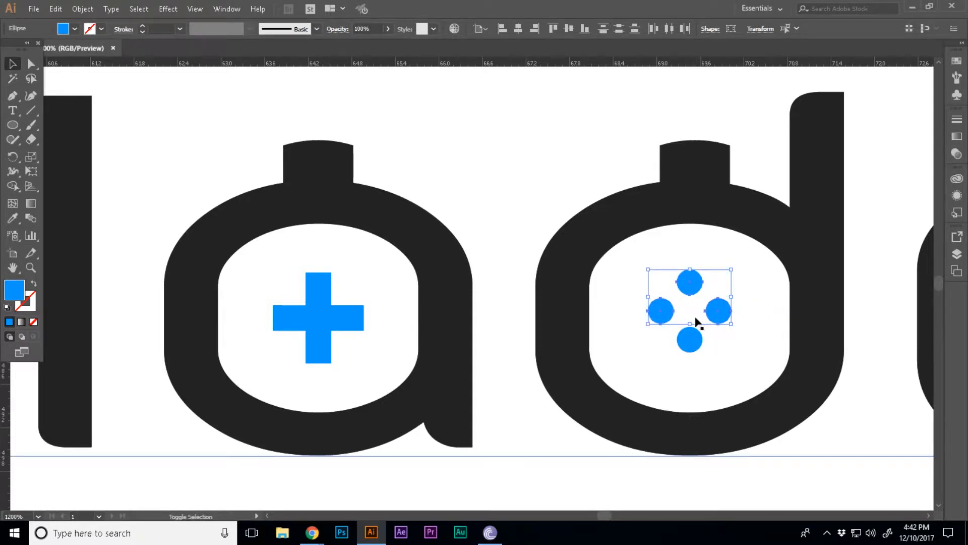
{"action": "left_click", "coordinate": [695, 340], "text": "shift"}
{"action": "key", "text": "a"}
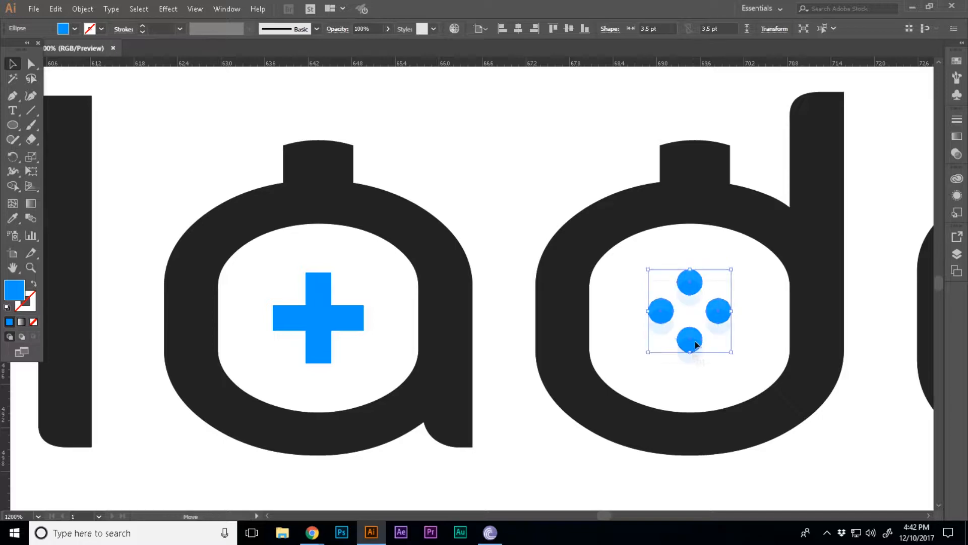
{"action": "left_click_drag", "start_coordinate": [694, 344], "coordinate": [700, 358]}
{"action": "scroll", "coordinate": [695, 355], "scroll_direction": "down", "scroll_amount": 2}
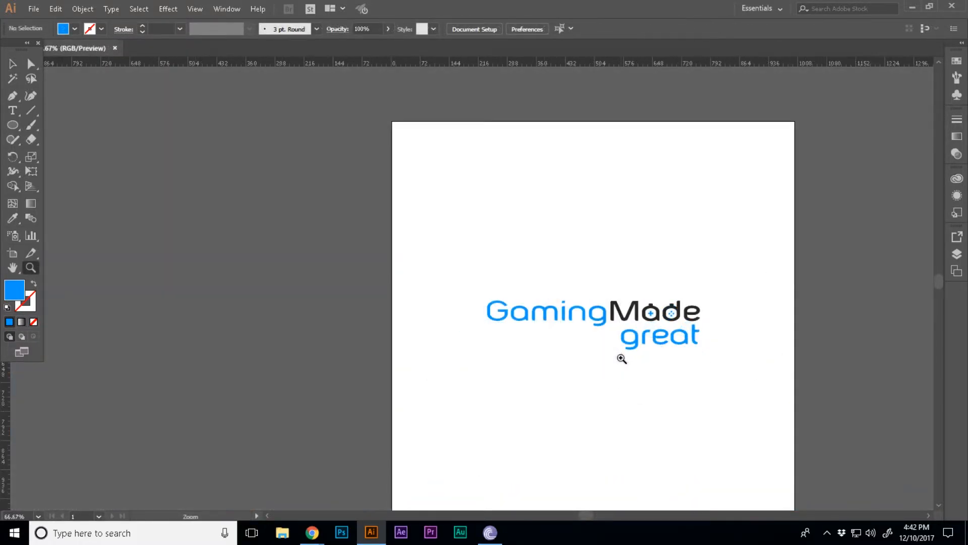